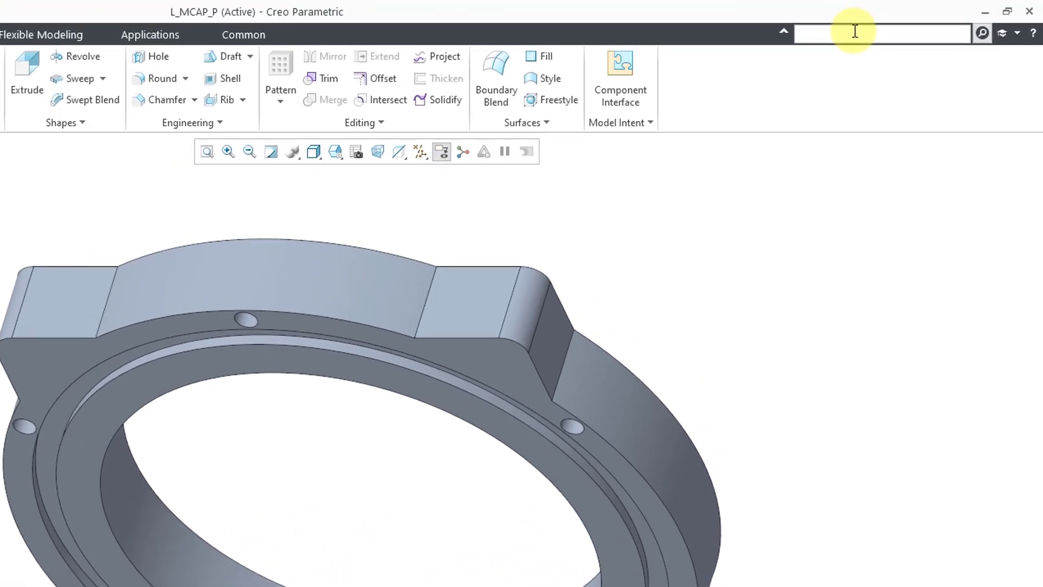
Step: Switch the L_MCAP_P part into Legacy mode by searching the 'legacy' command
left_click(919, 22)
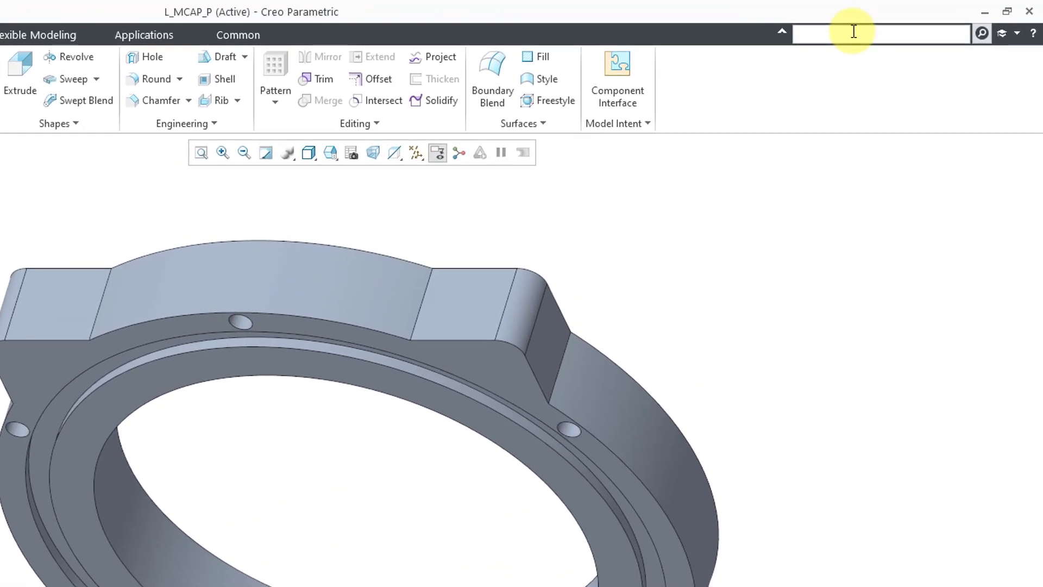
type("legacy")
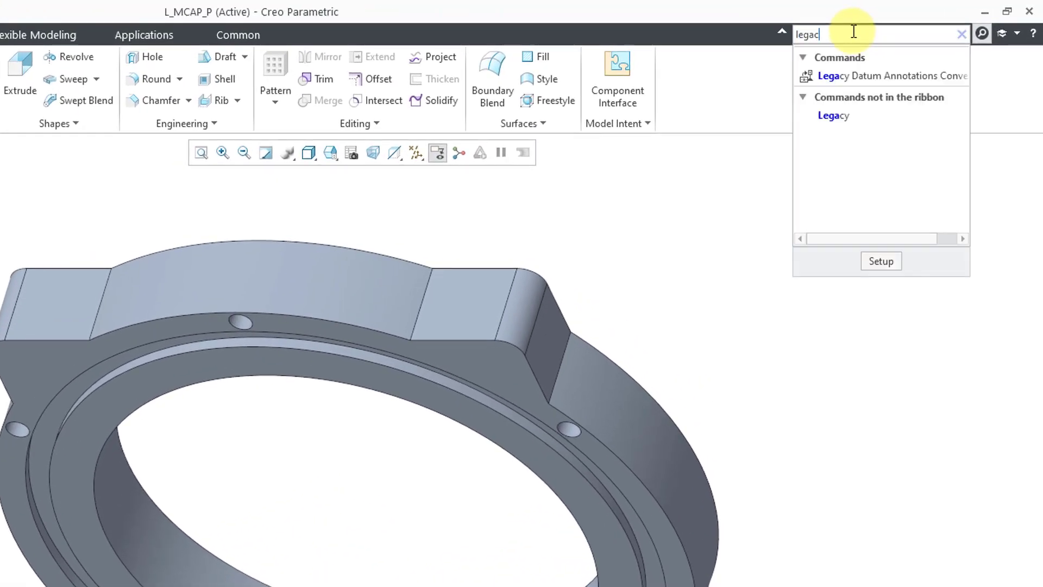
left_click(840, 118)
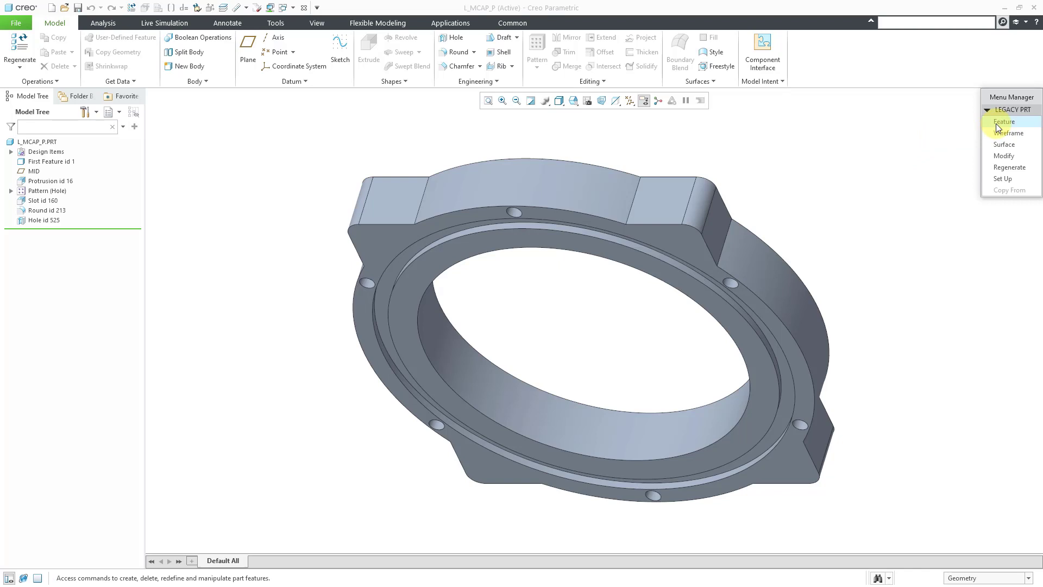
Step: Browse the legacy Set Up options, then select First Feature id 1 in the Model Tree
left_click(1002, 179)
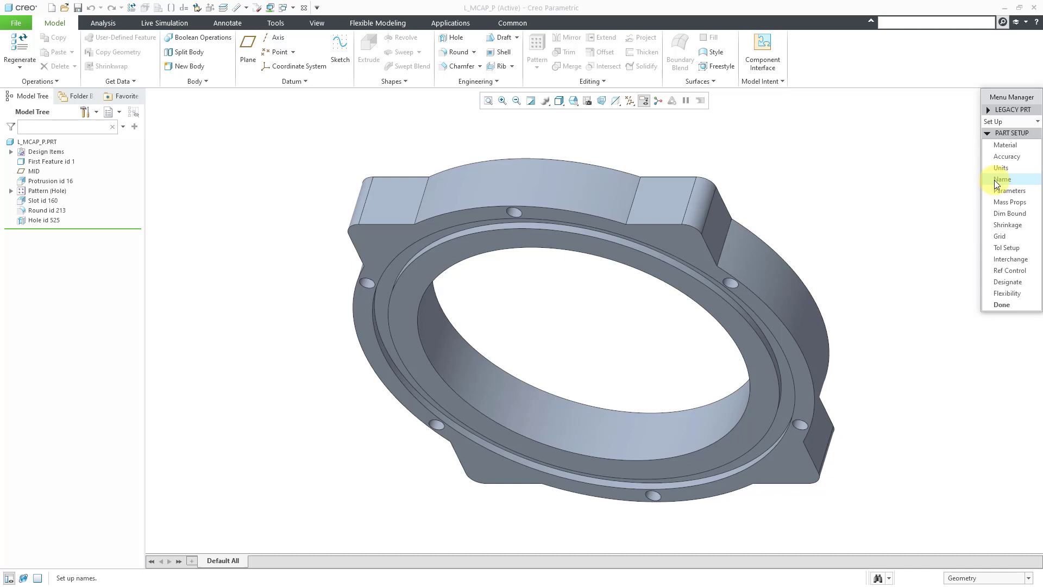
left_click(1018, 305)
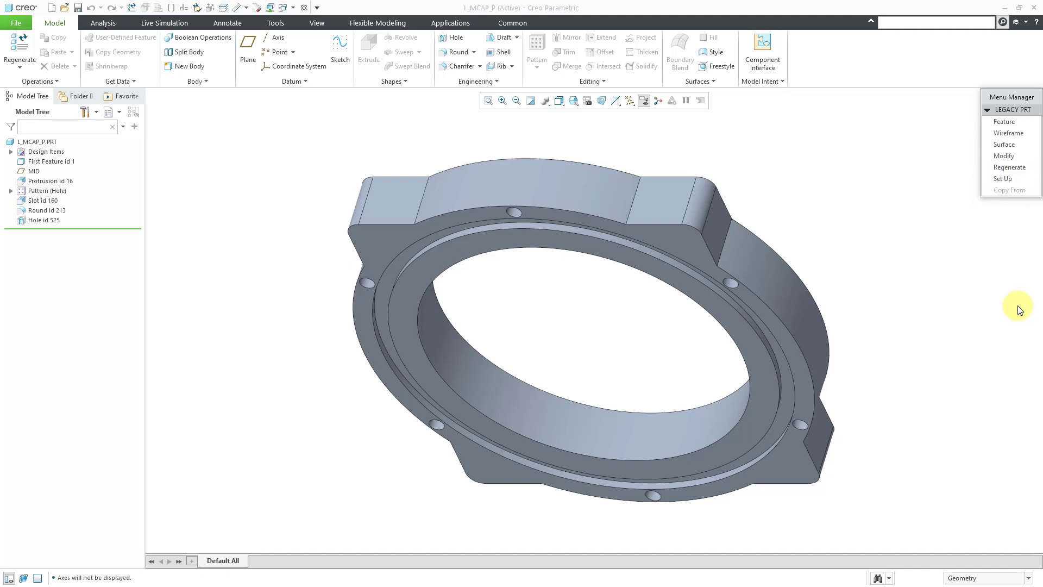
left_click(61, 165)
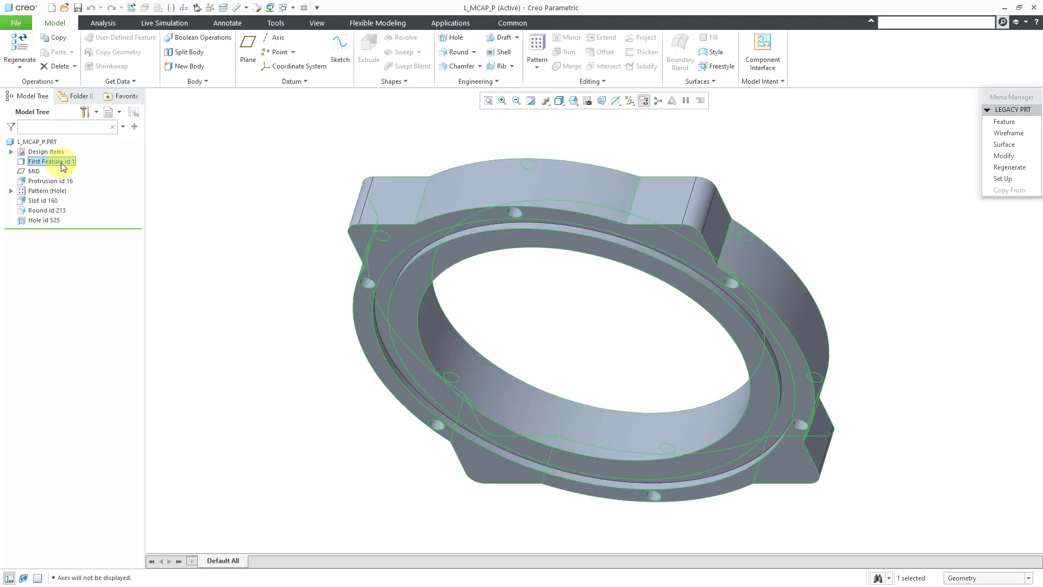
Step: Edit the definition of First Feature id 1 and open its Ø118.000 circle section in Sketch mode
right_click(62, 163)
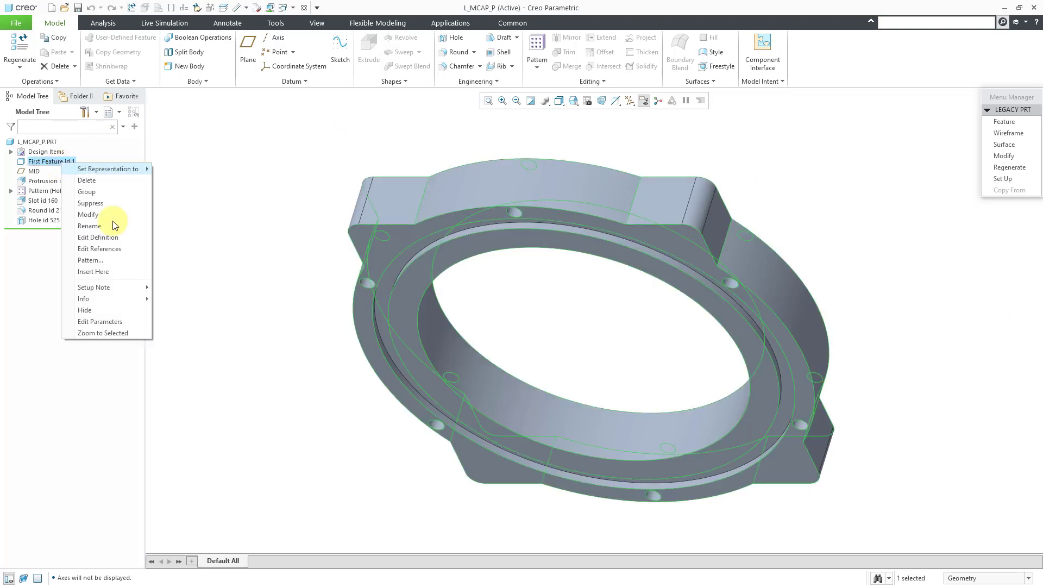
left_click(128, 235)
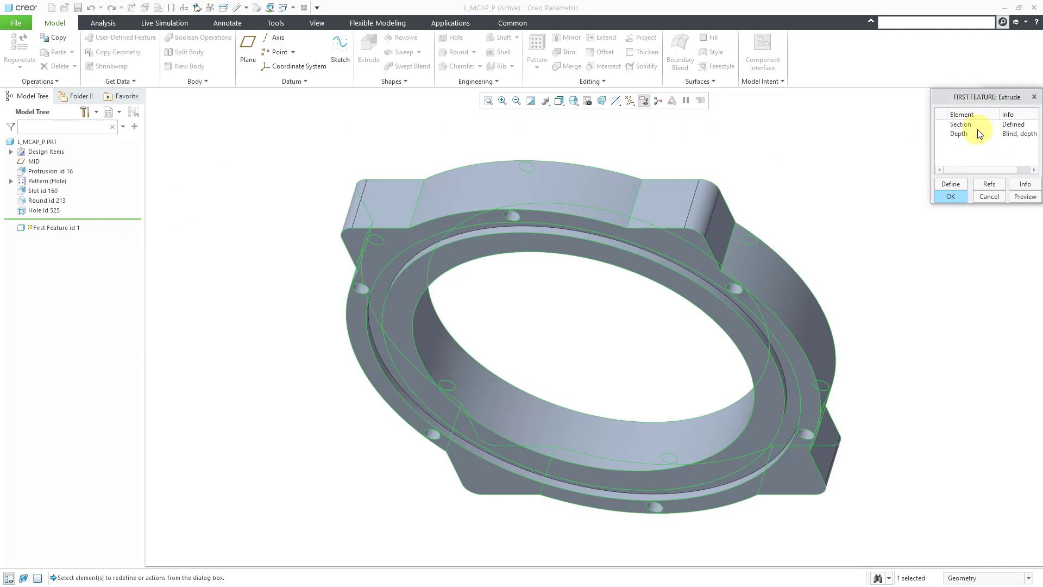
left_click(962, 124)
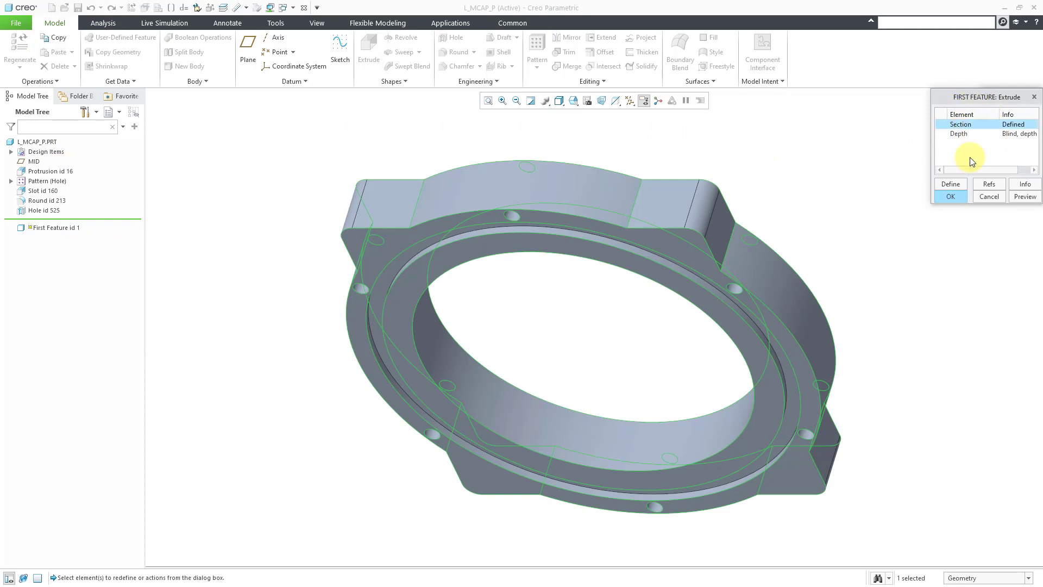
left_click(961, 186)
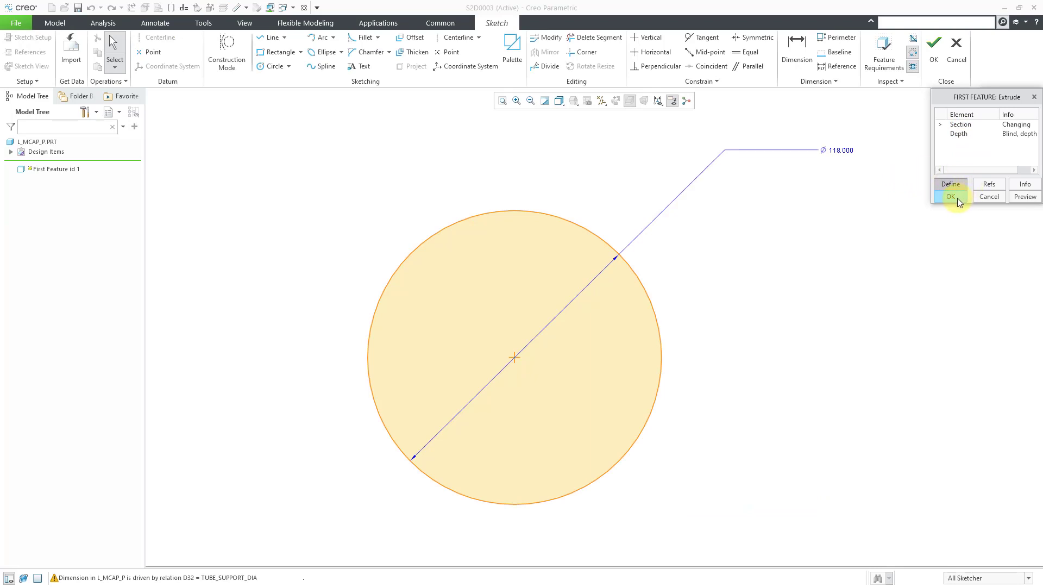
Step: Discard the sketch and cancel the extrude redefinition, confirming Yes both times
left_click(950, 56)
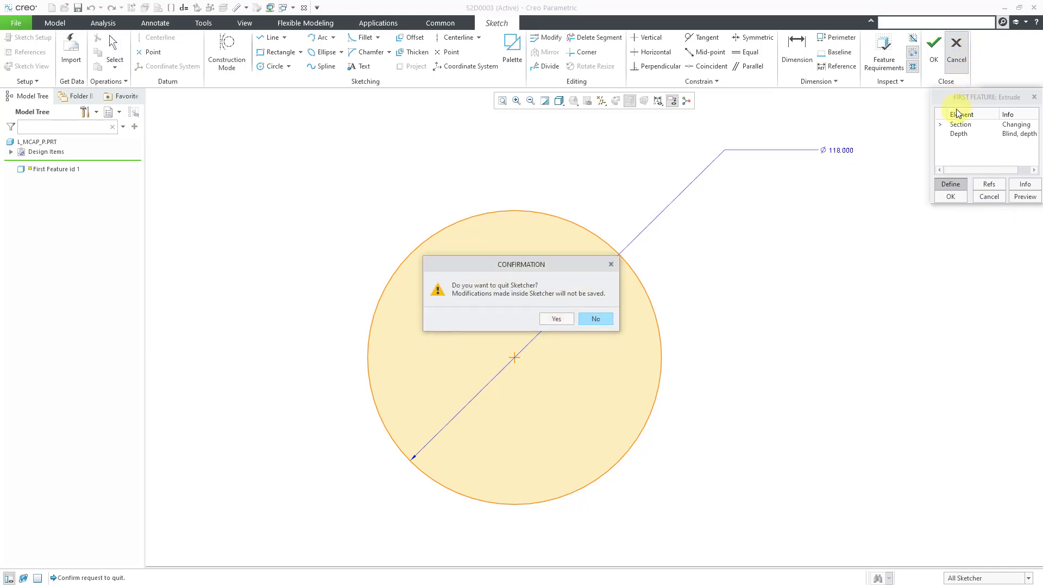
left_click(557, 319)
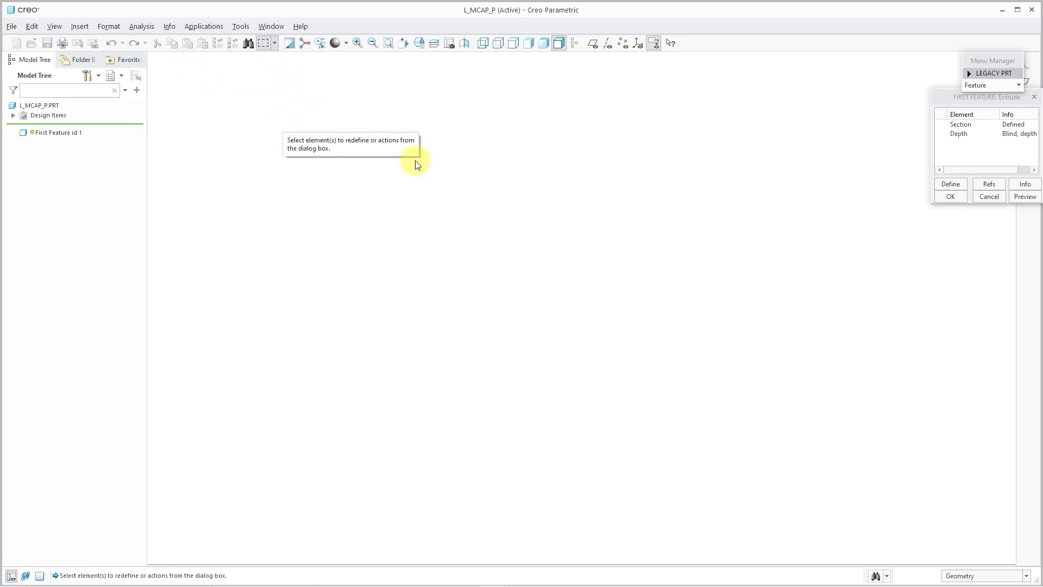
left_click(996, 198)
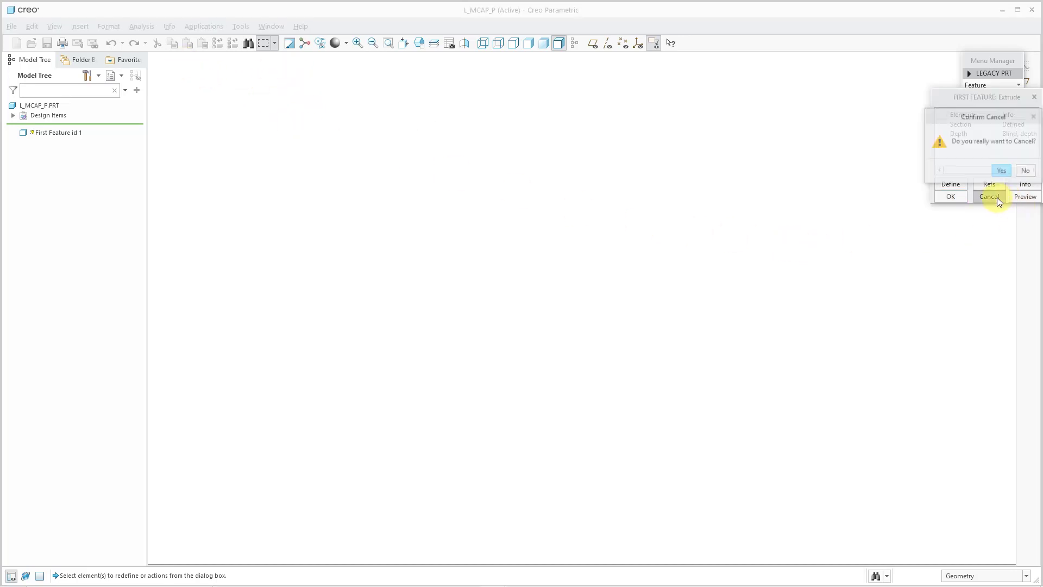
left_click(1002, 171)
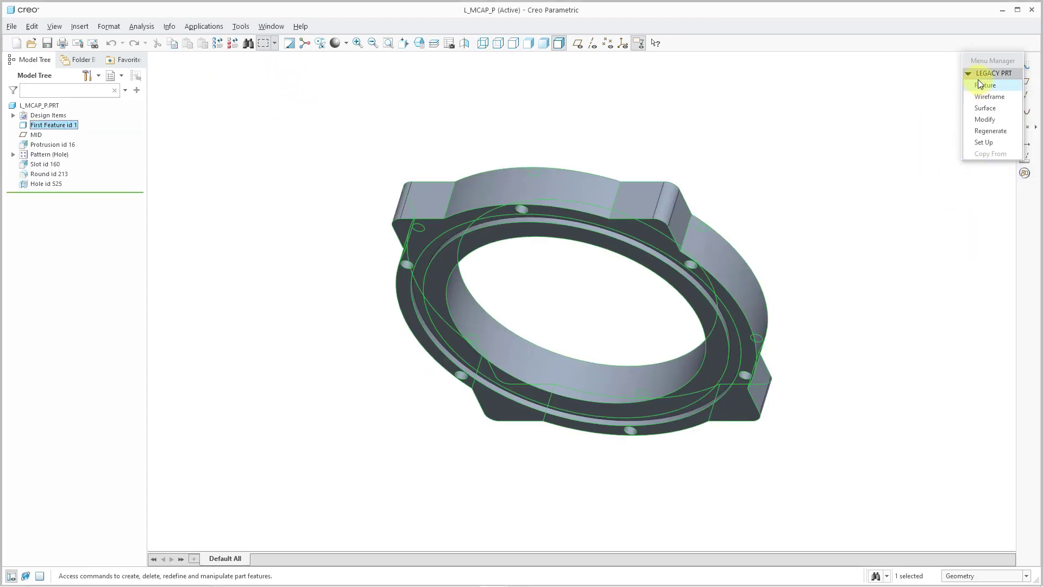
Step: Drag the Menu Manager left toward the model and look through the Insert feature list
left_click_drag(992, 60, 931, 72)
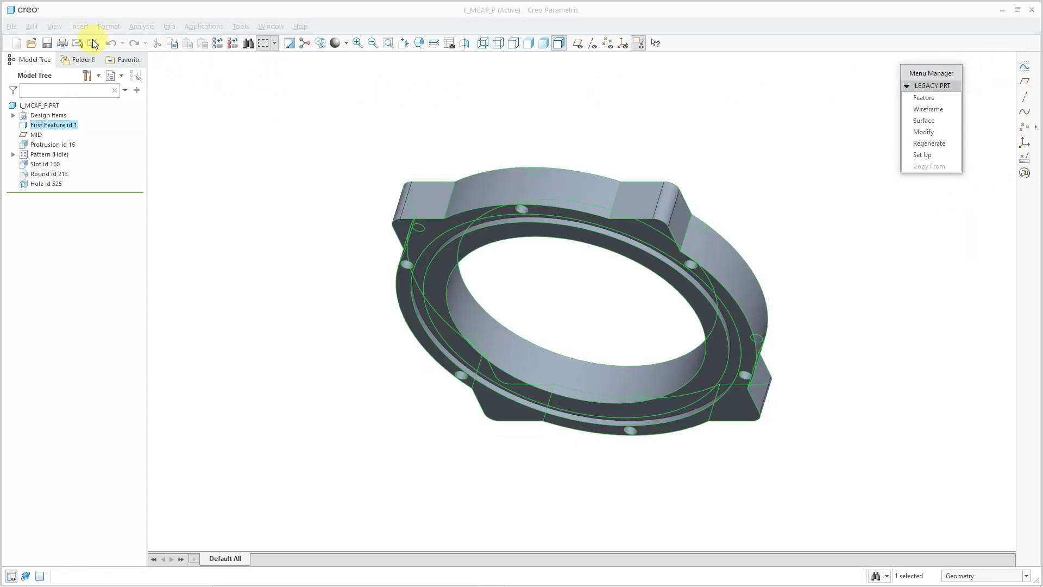
left_click(79, 23)
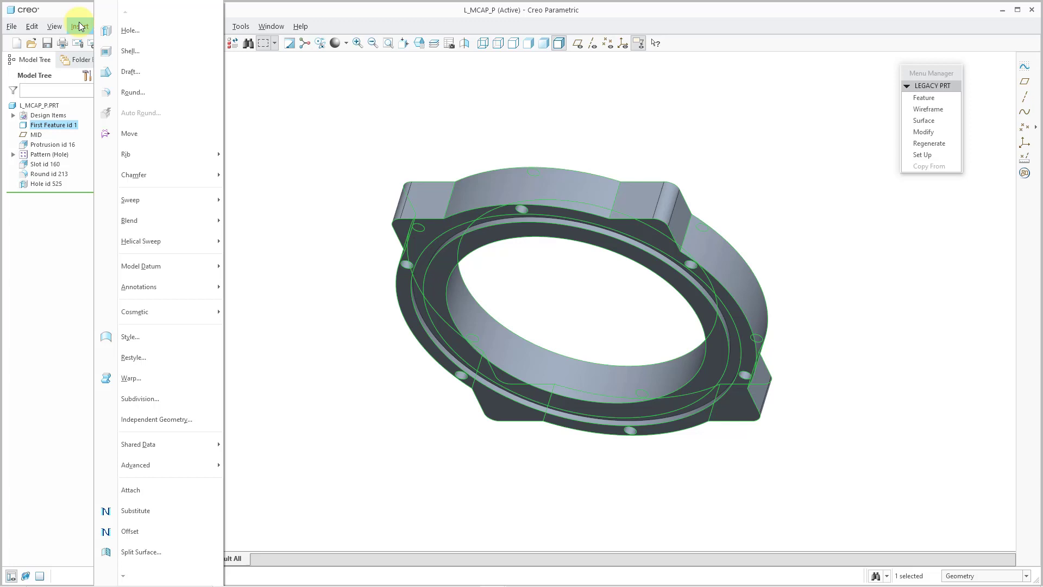
left_click(298, 63)
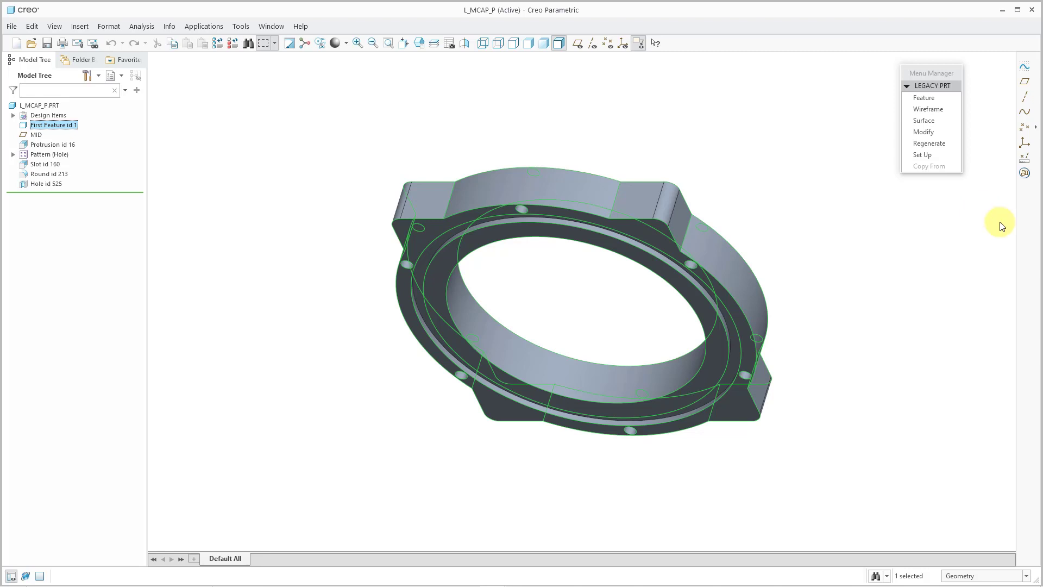
Step: Start Sketch 1 on the ring's flat face, move the References window aside, then cancel Sketcher
left_click(974, 227)
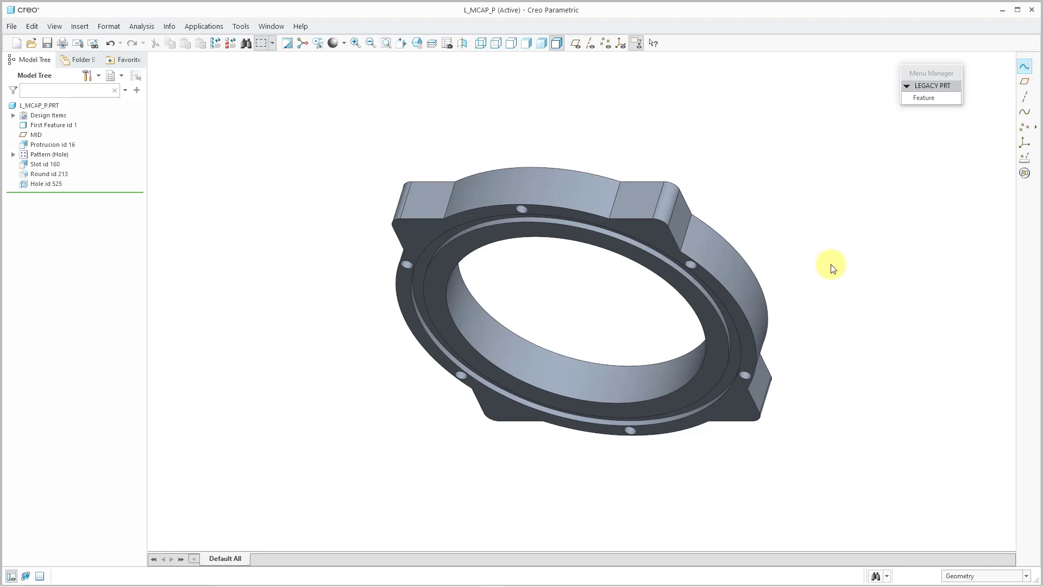
left_click(634, 257)
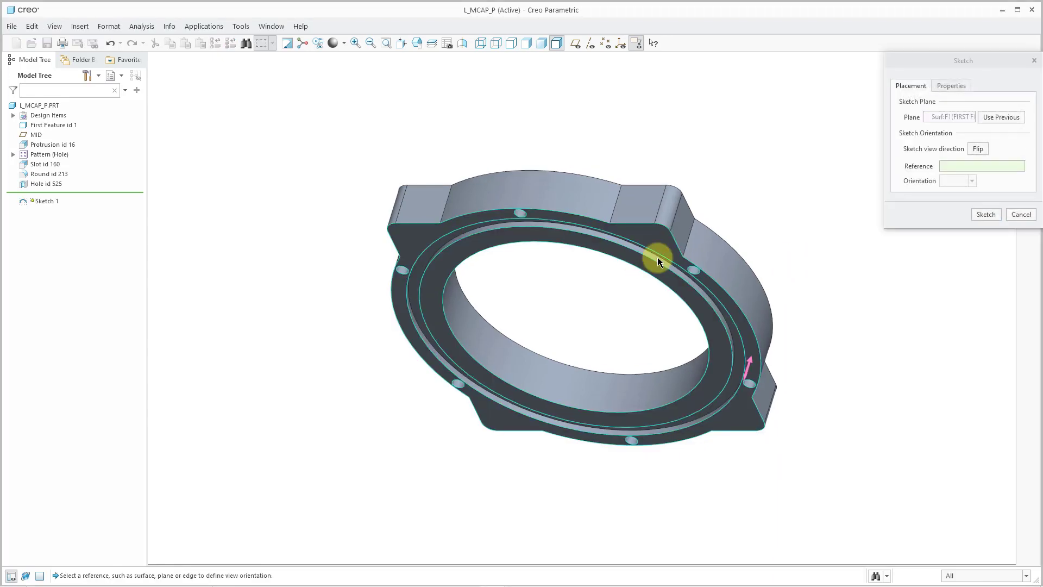
left_click(986, 214)
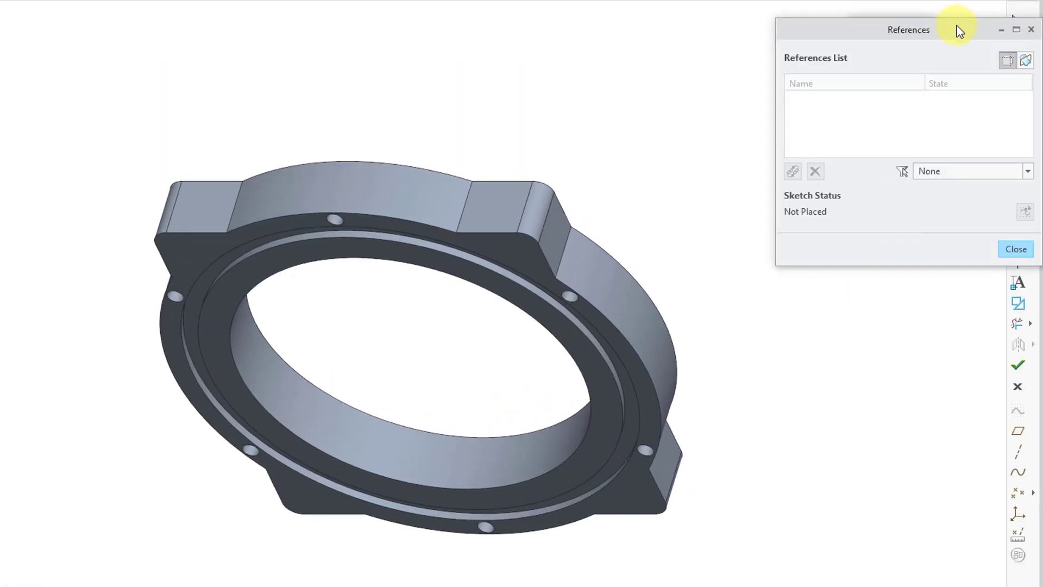
left_click_drag(959, 30, 829, 38)
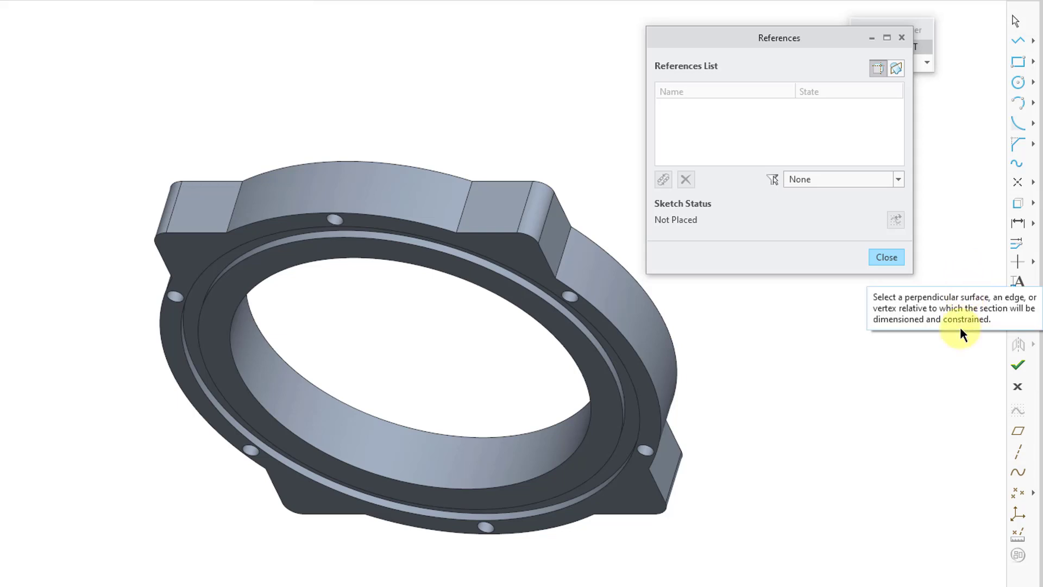
left_click(1018, 387)
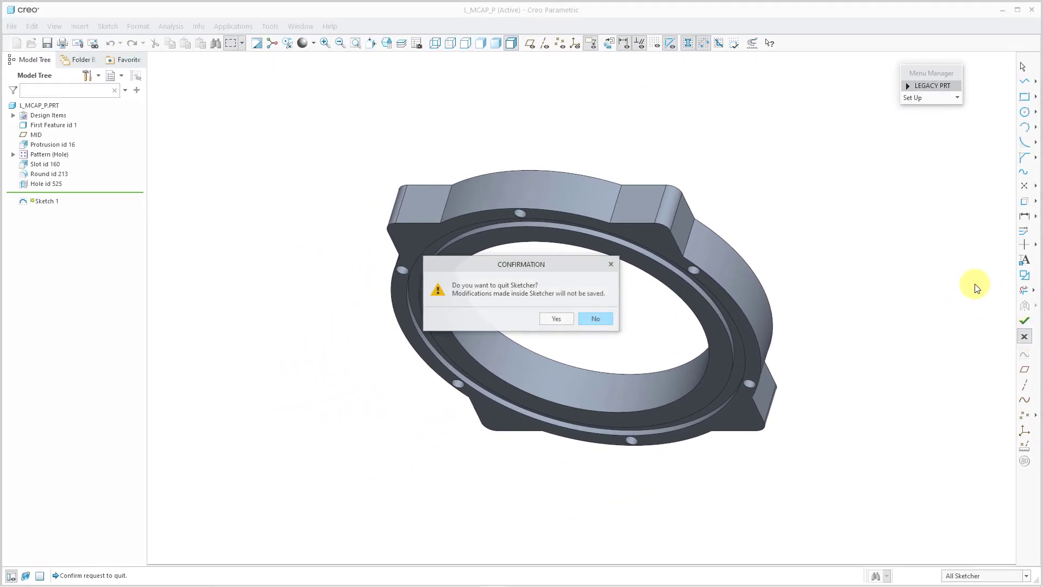
Step: Confirm quitting Sketcher without saving Sketch 1
left_click(562, 321)
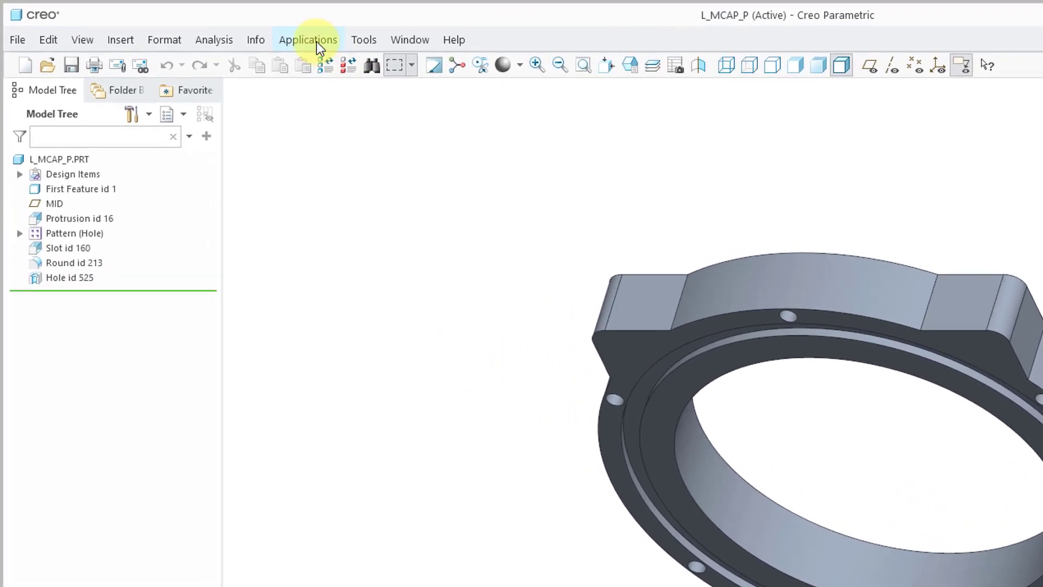
Step: Switch the part back to Standard mode via Applications and acknowledge the Auto-traceback fatal error
left_click(209, 28)
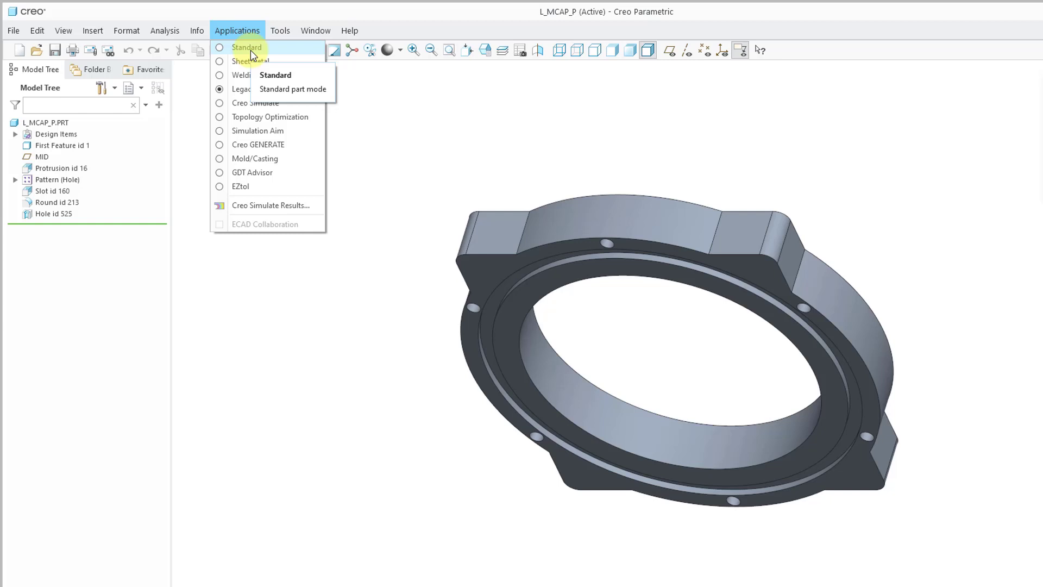
left_click(325, 63)
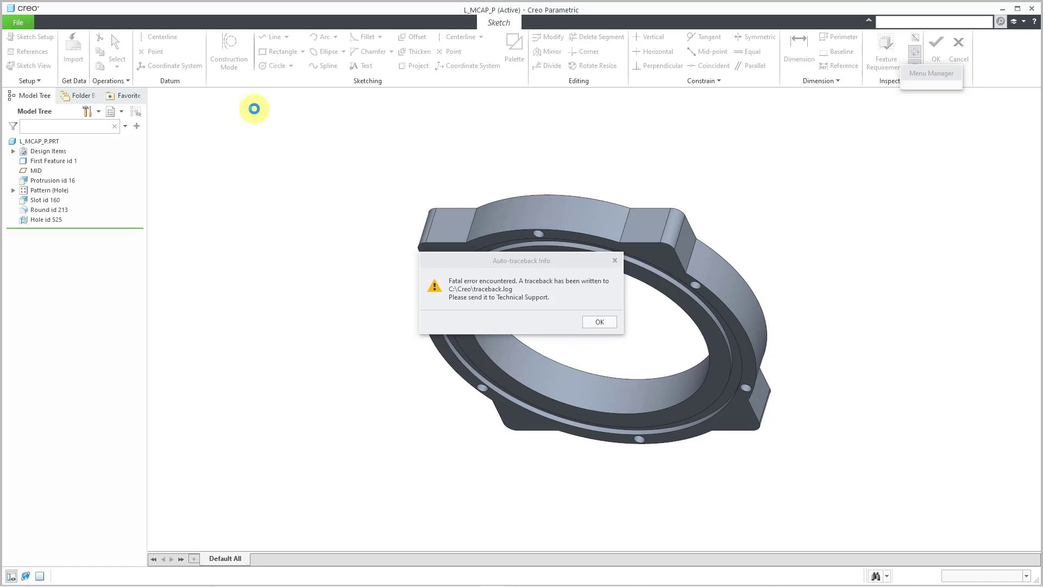
left_click(600, 322)
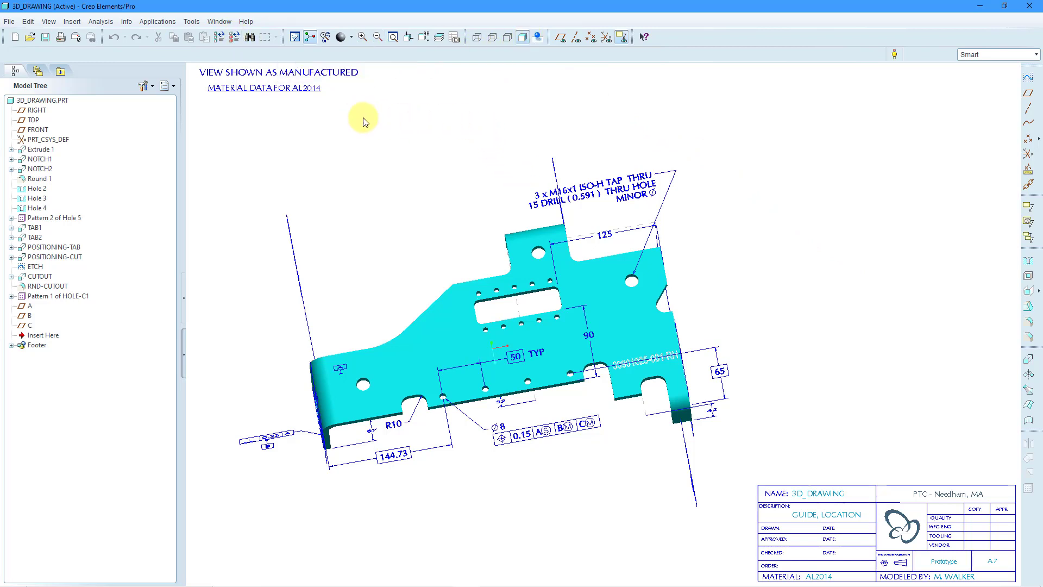
Step: Review the insertable features in Creo Elements/Pro's Insert menu, then close it
left_click(80, 23)
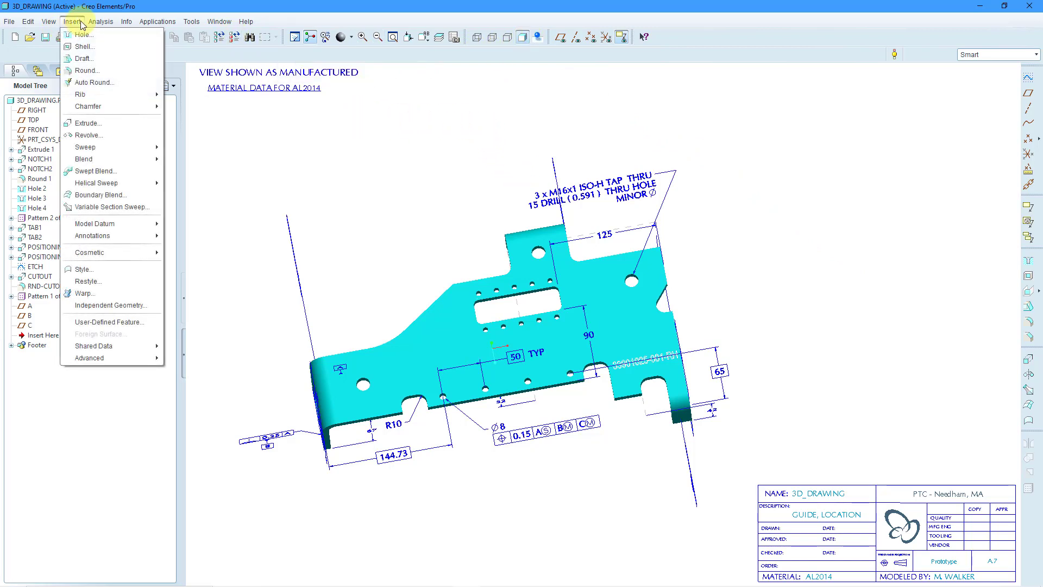
left_click(359, 162)
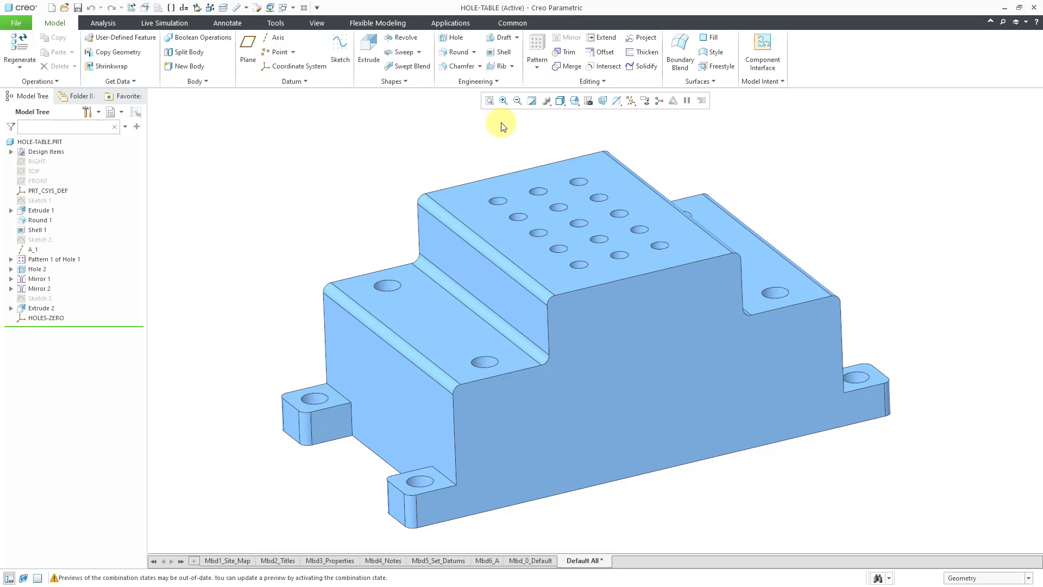
Step: Switch the HOLE-TABLE part into Legacy mode by searching the 'legacy' command
left_click(1002, 22)
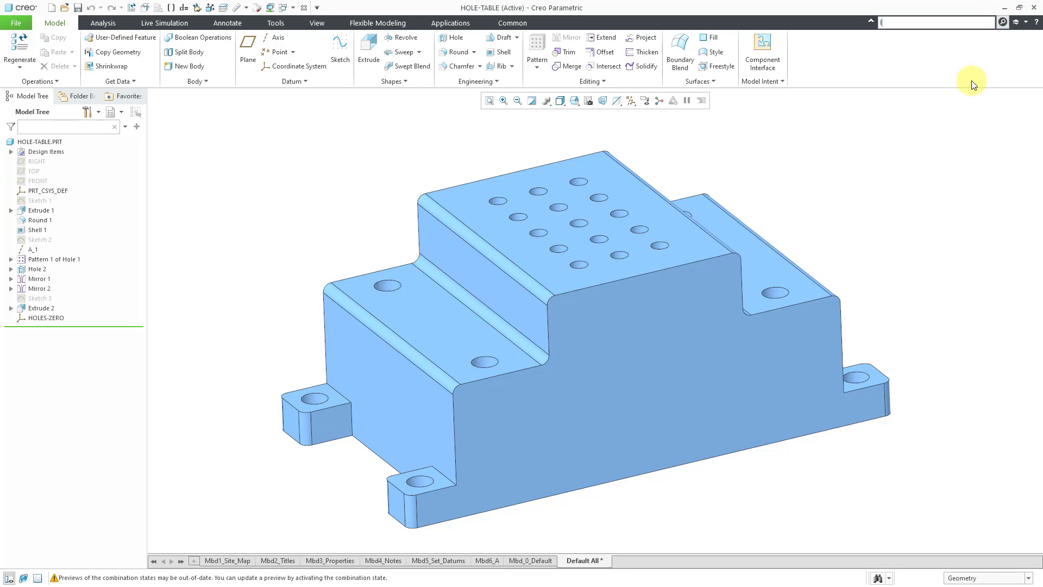
type("legacy")
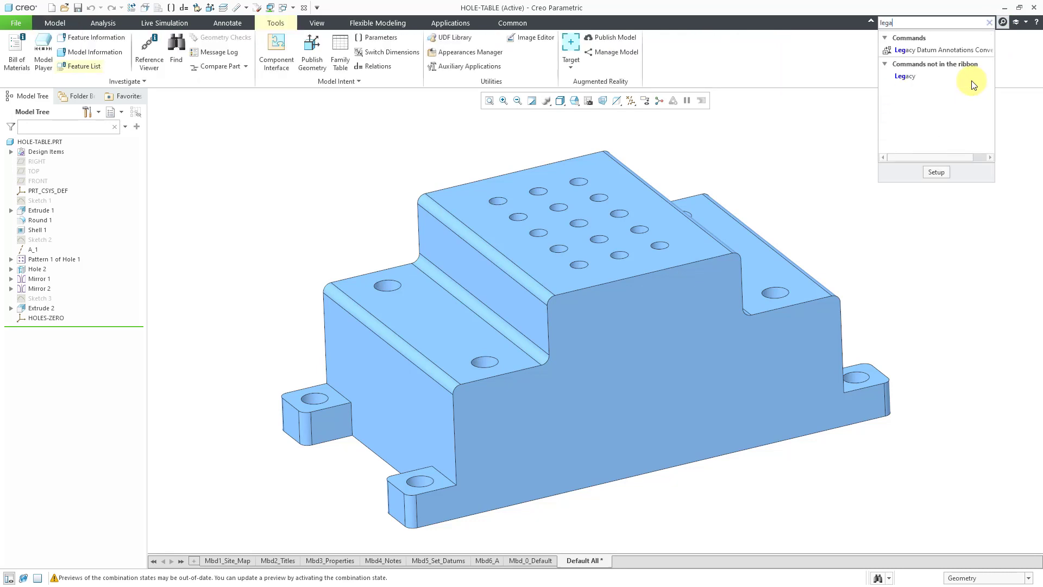
left_click(905, 78)
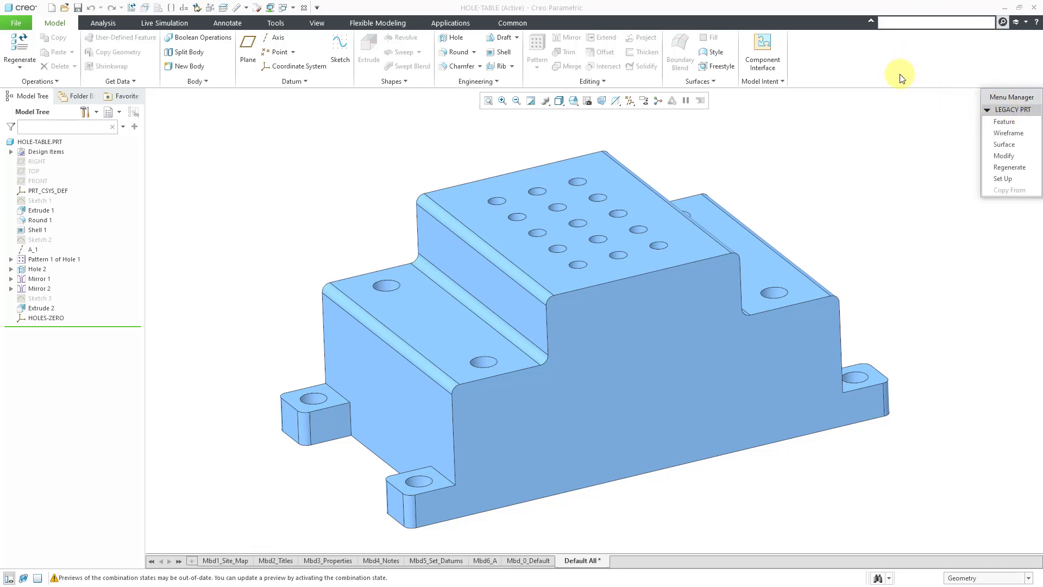
Step: Redefine Sketch 1 using Feature > Redefine in the Menu Manager
left_click(1017, 123)
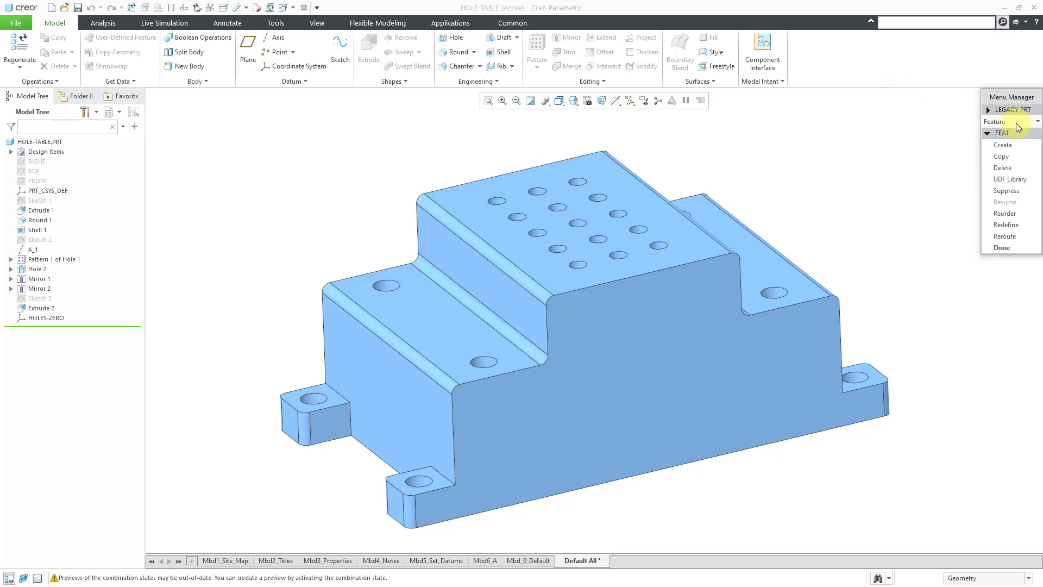
left_click(1014, 229)
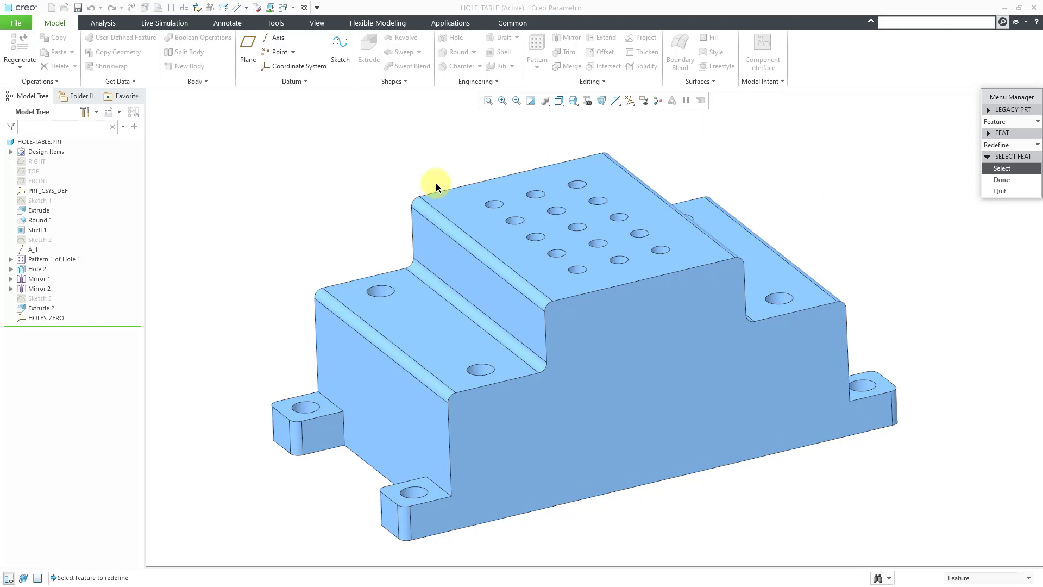
left_click(38, 202)
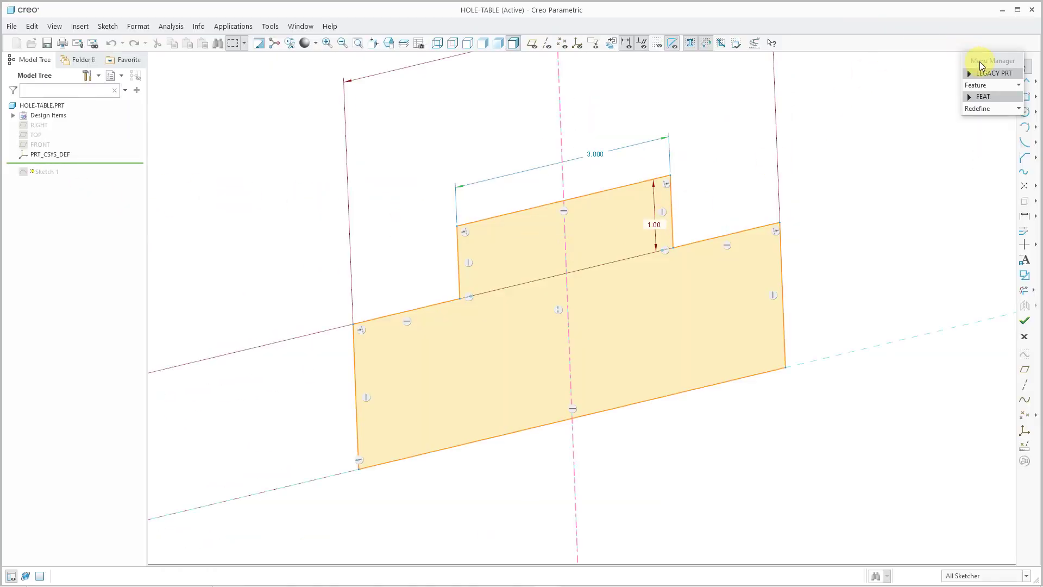
Step: Move the Menu Manager aside and accept Sketch 1, regenerating the HOLE-TABLE part as a solid
left_click_drag(982, 64, 922, 85)
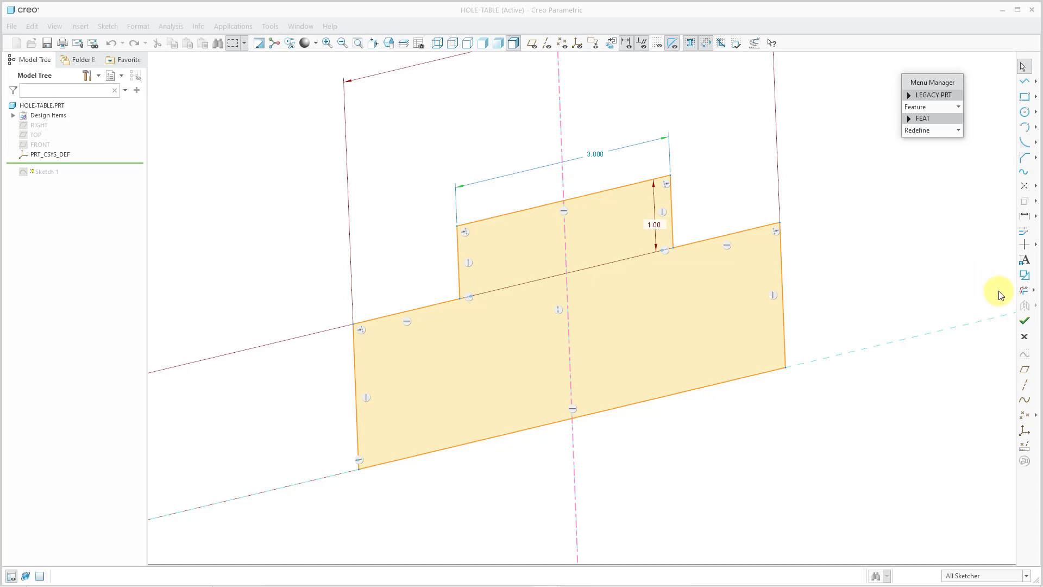
left_click(1024, 324)
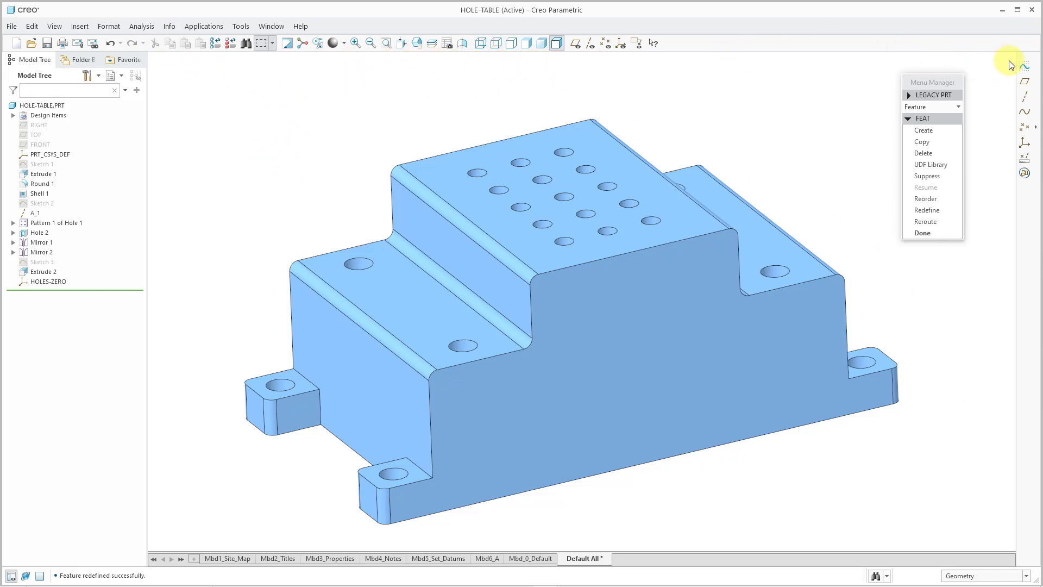
left_click(945, 83)
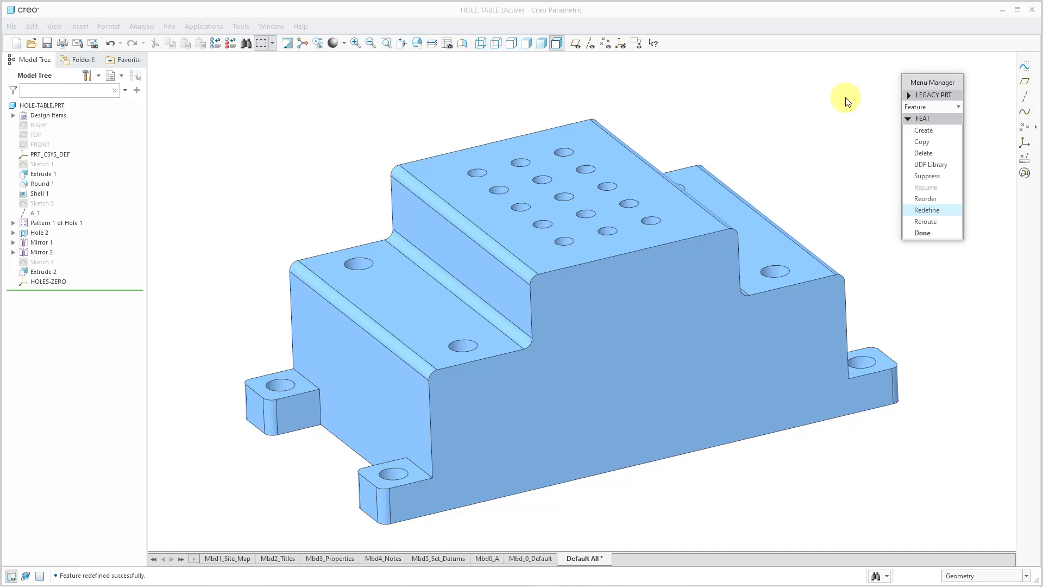
left_click(213, 31)
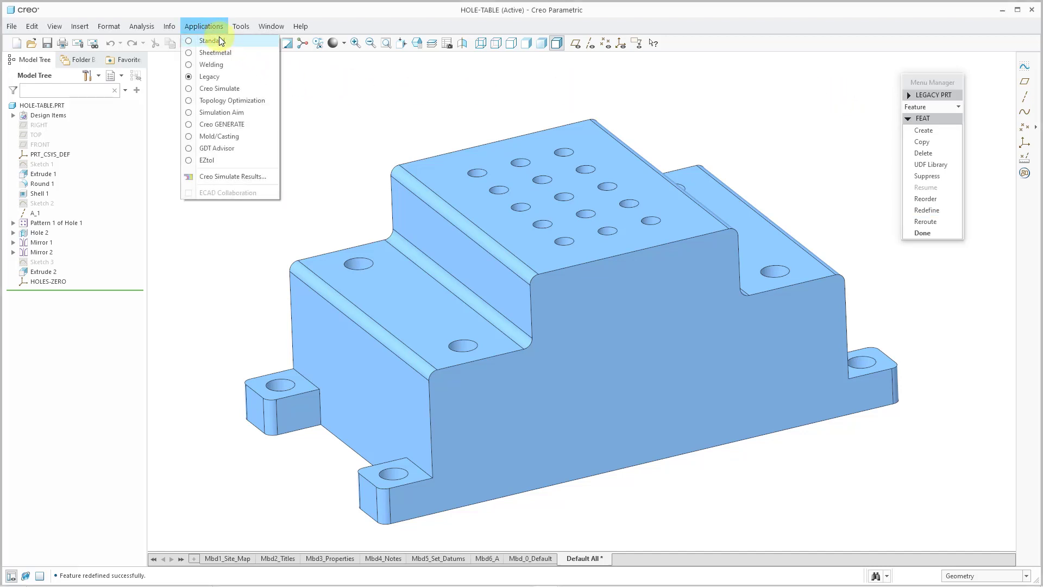
left_click(325, 100)
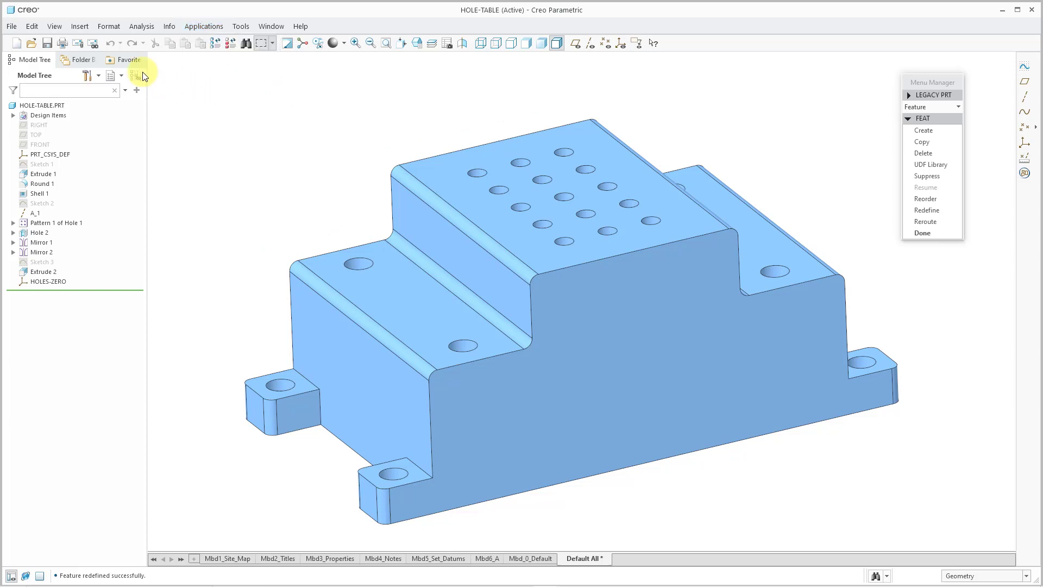